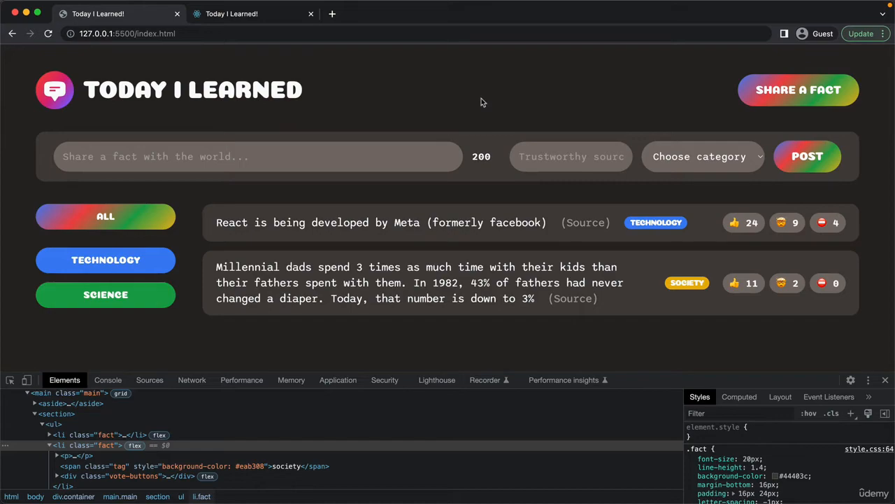
Search the web for supabase in a new browser tab and open the official Supabase site.
click(333, 15)
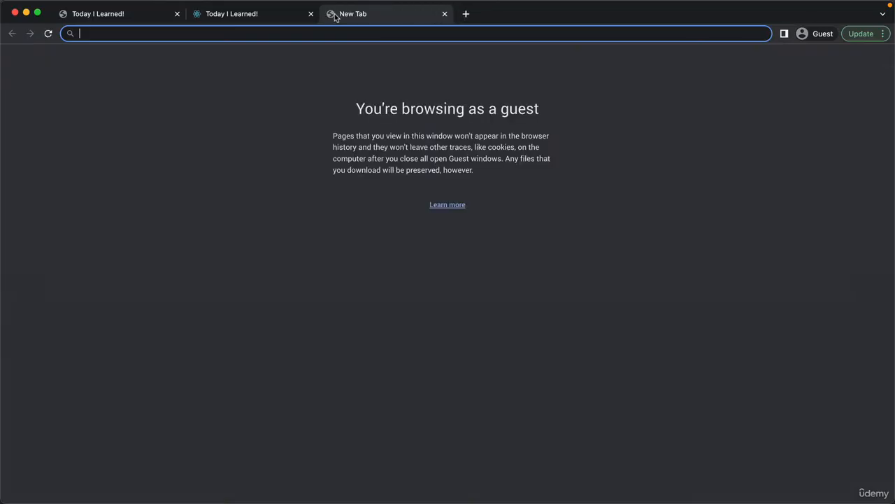
text(sup)
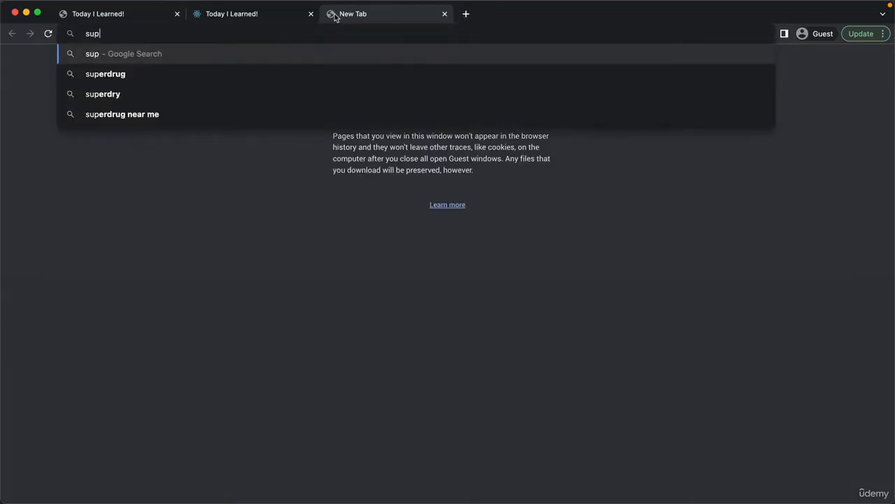
text(abase)
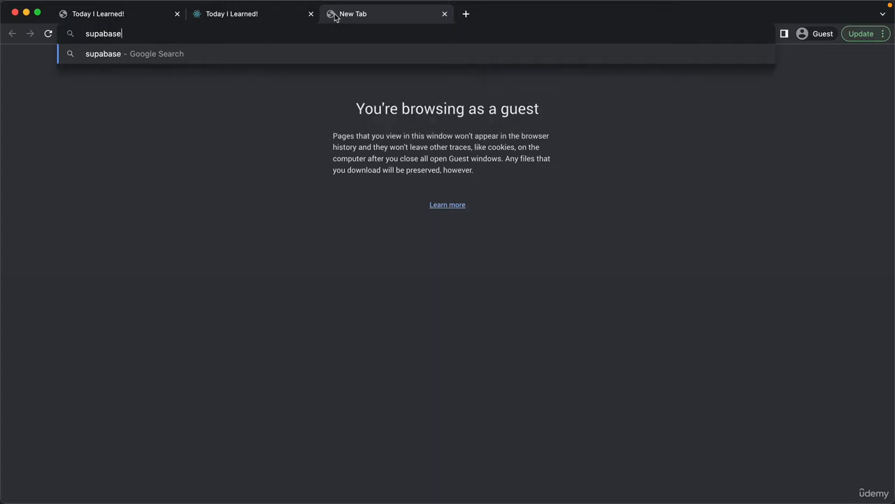
key(Return)
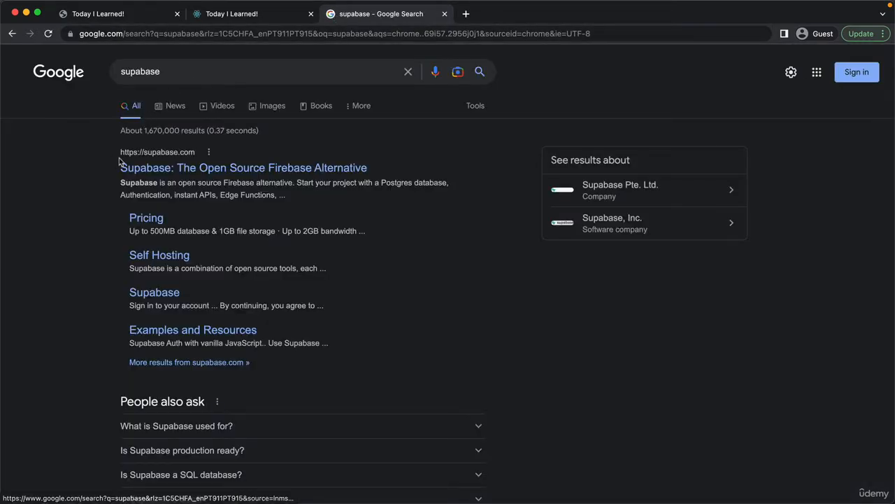
click(178, 170)
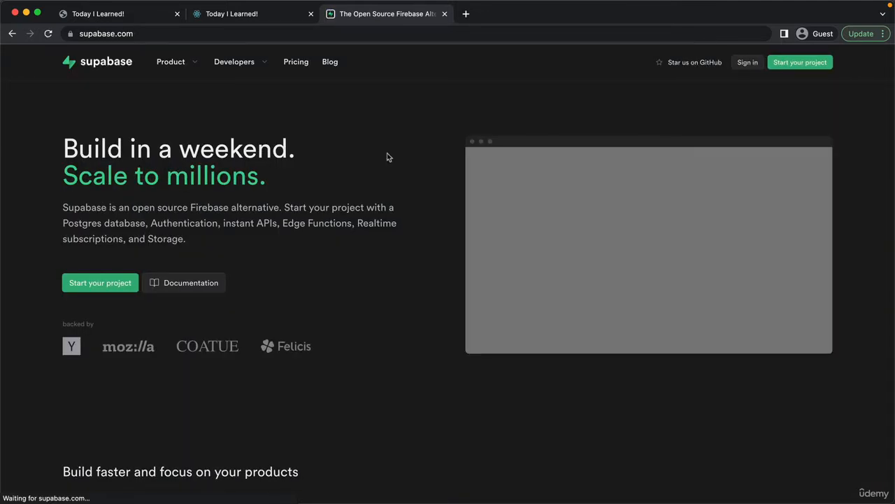
Review the Free, Pro and Enterprise plans on the Supabase pricing page.
click(296, 63)
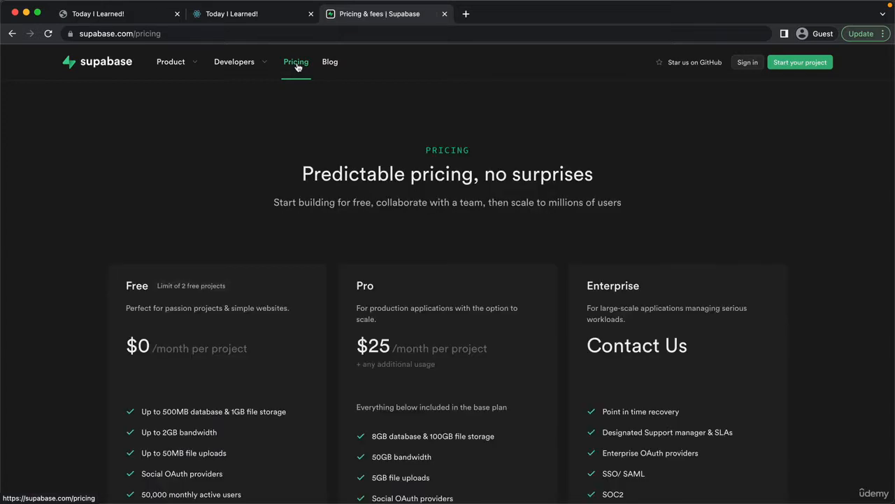
scroll(213, 178, down, 2)
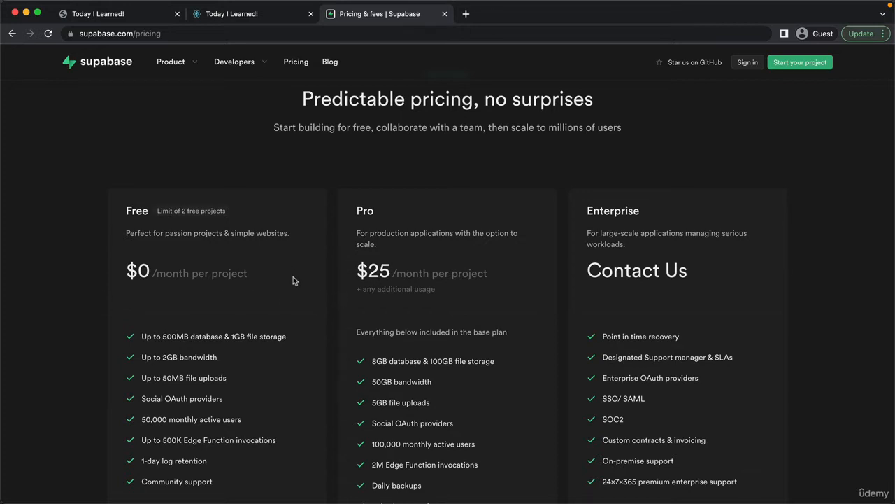
scroll(292, 278, down, 3)
scroll(291, 293, up, 5)
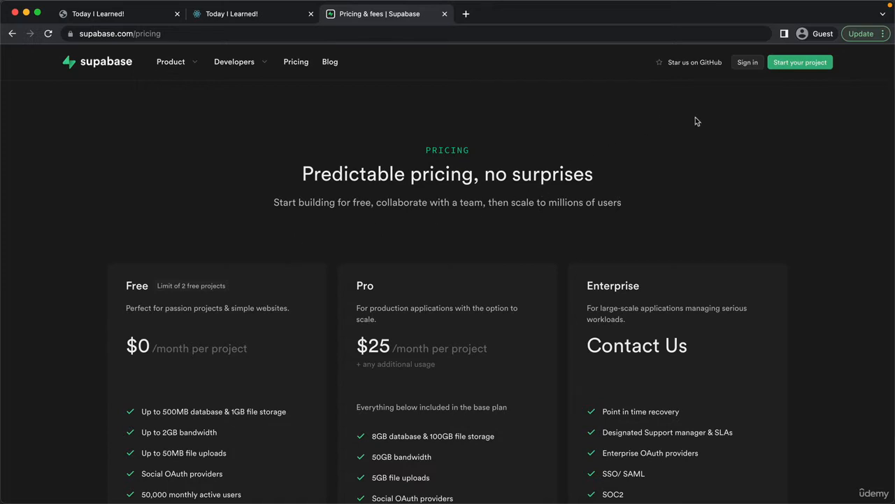
Start a project from the Supabase site and follow the sign-up link for people without an account.
click(801, 65)
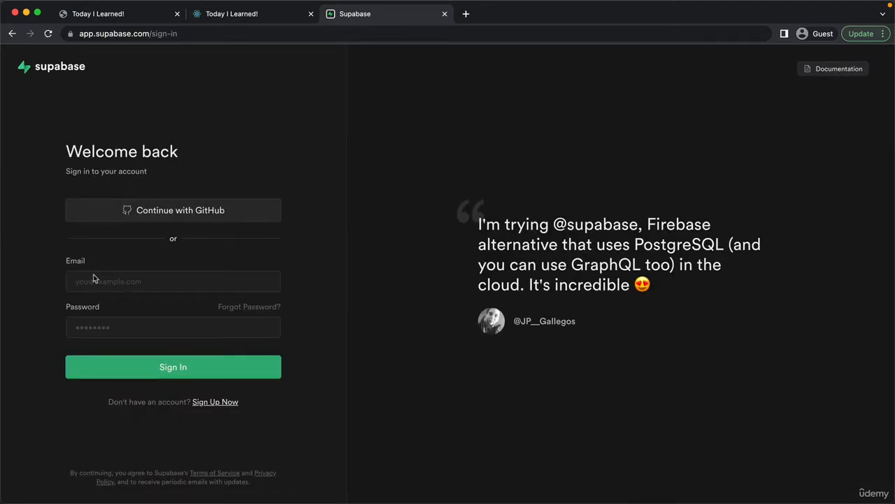
triple_click(145, 402)
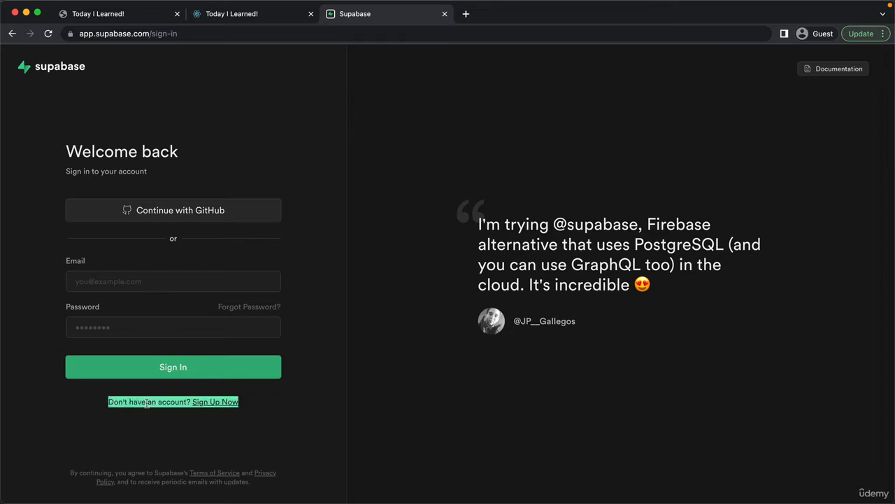
click(146, 403)
click(209, 402)
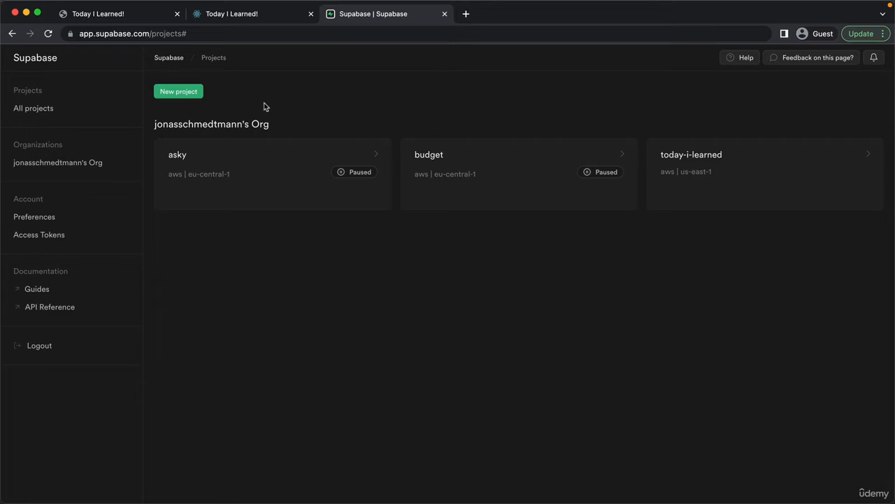
Start a new project in the existing organization and name it today-i-learned-2.
click(181, 92)
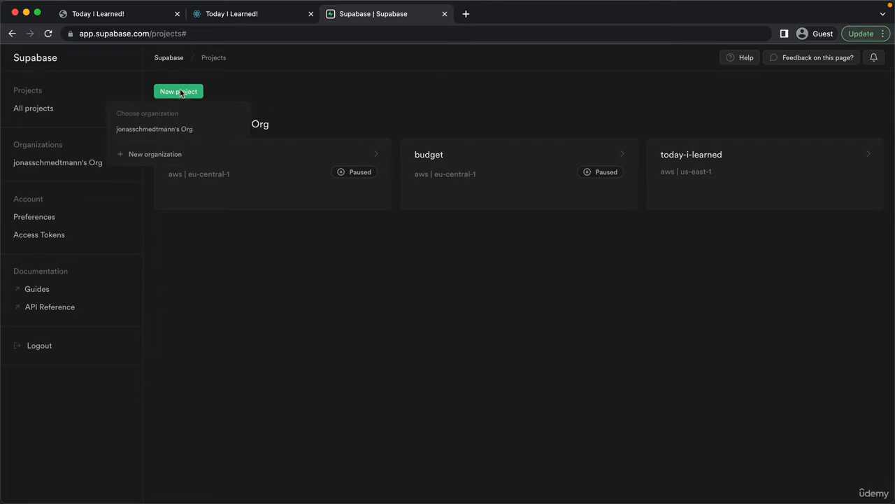
click(196, 129)
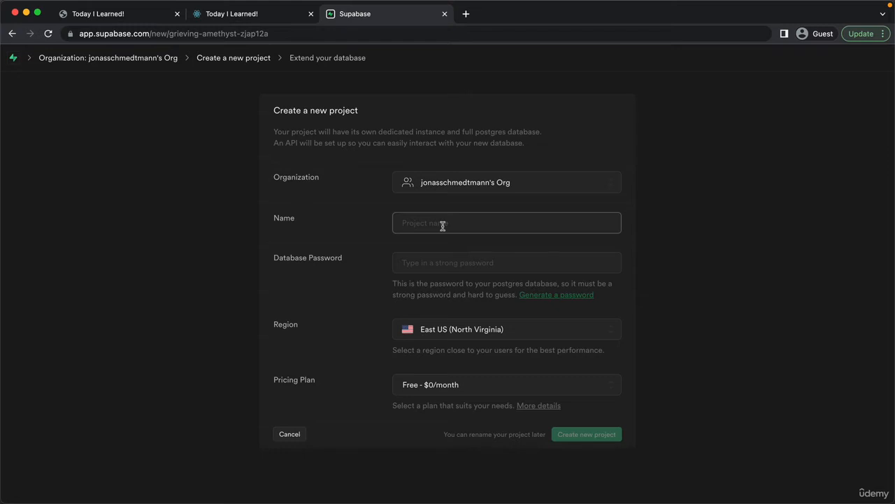
text(today-i-learned-2)
Generate a database password for the new project and copy it.
click(467, 261)
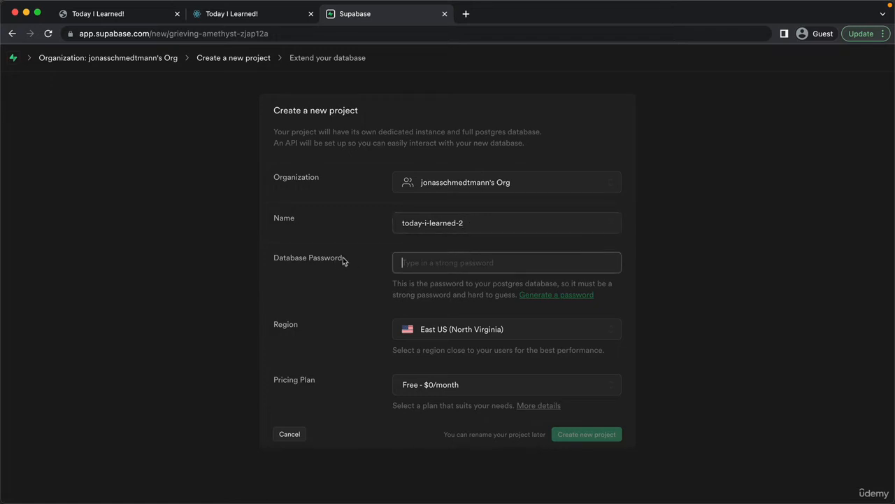
click(539, 297)
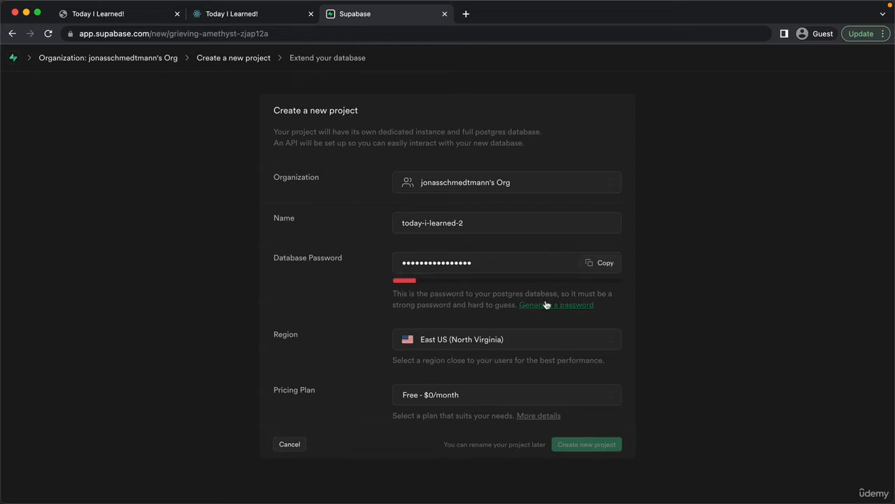
click(596, 263)
Set the new project's region to Central EU (Frankfurt).
click(476, 343)
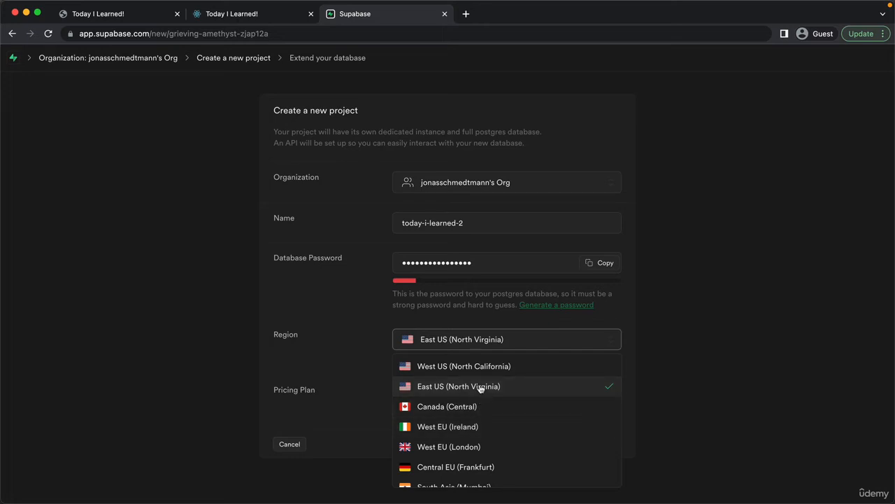
scroll(485, 399, down, 1)
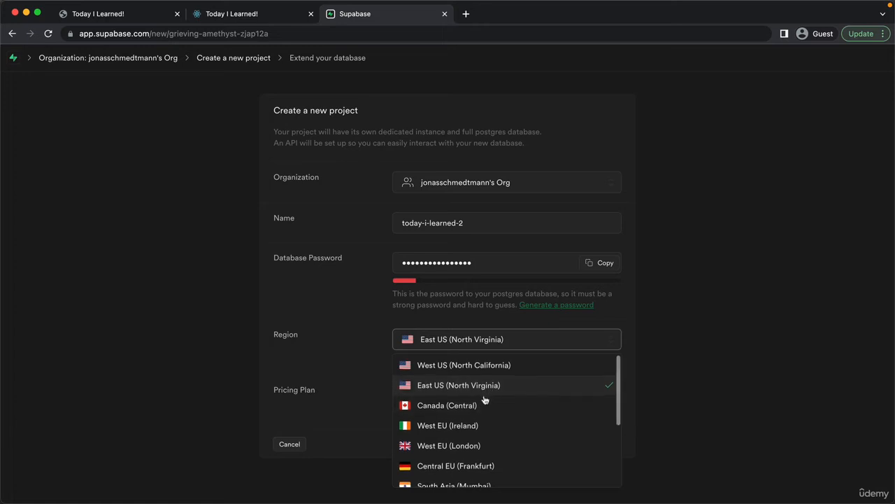
scroll(485, 406, down, 3)
click(481, 425)
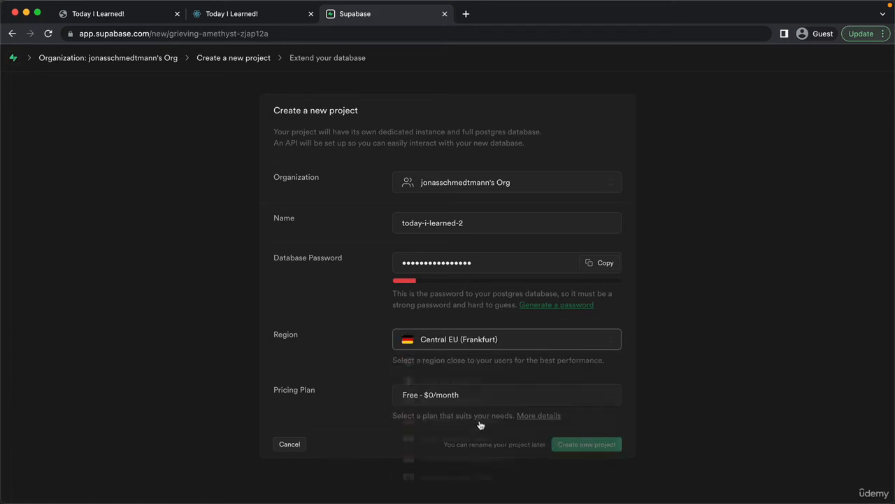
click(356, 362)
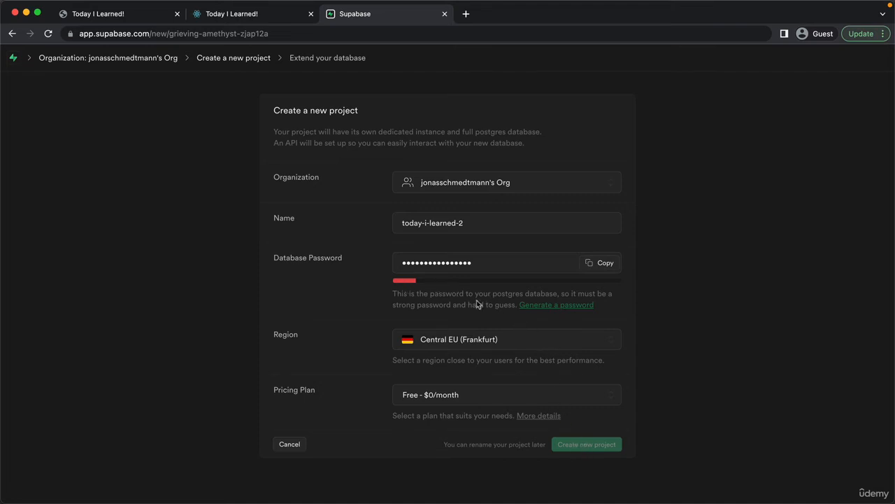
Generate a fresh database password, create the project on the Free plan and reload its home page.
click(543, 310)
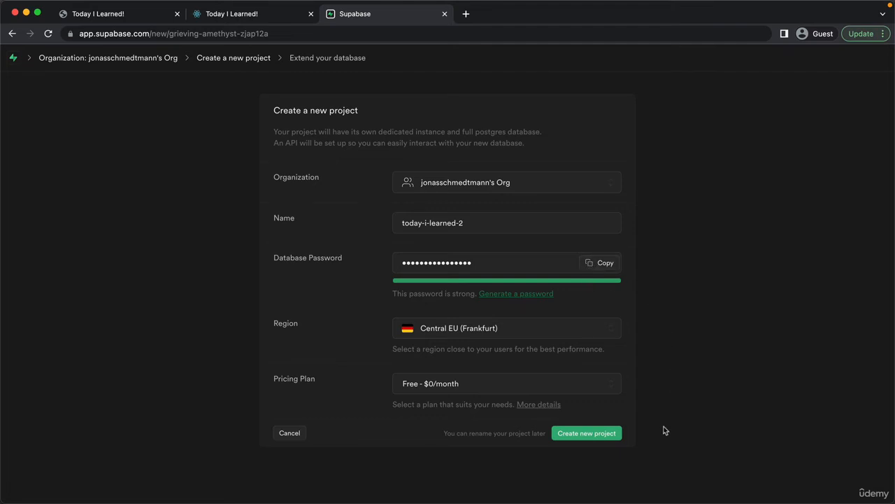
click(594, 435)
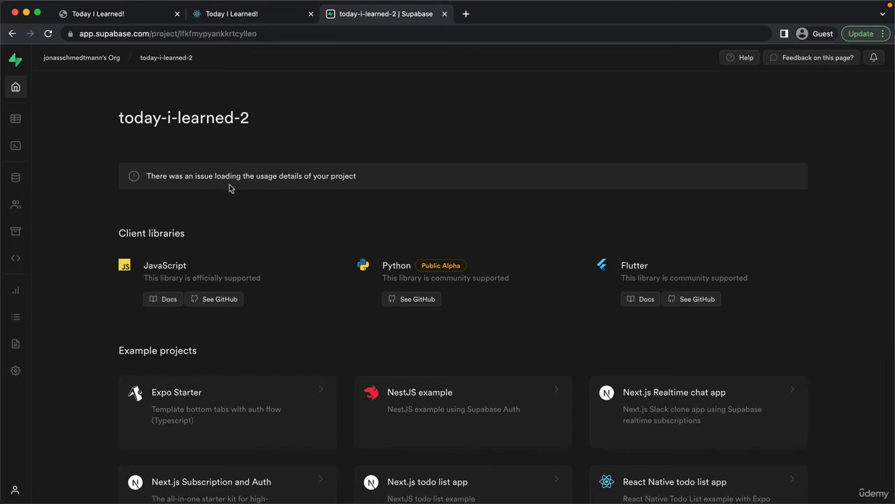
click(49, 34)
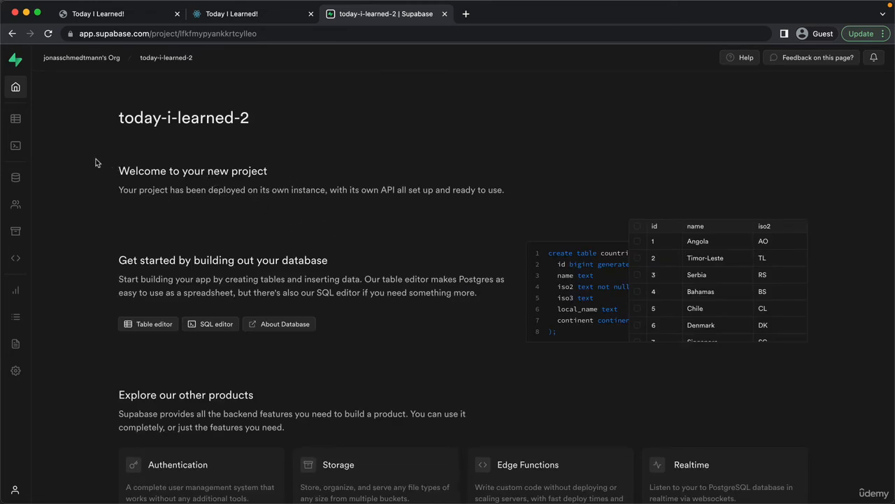
Look through the project's Table editor, Database, Authentication and API Docs sections, and return to the Table editor.
click(16, 120)
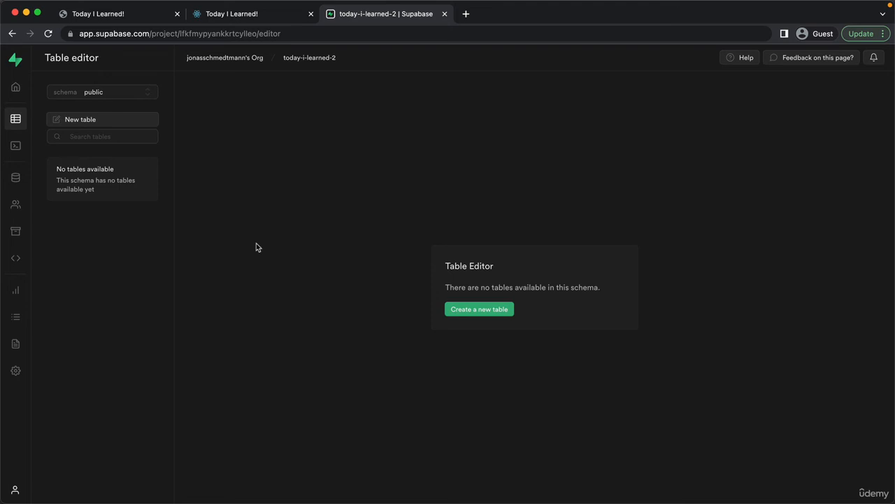
click(16, 181)
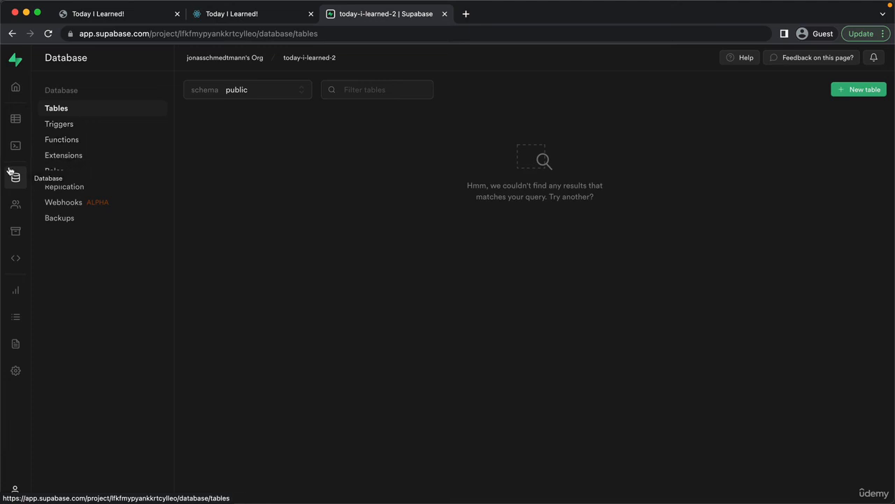
click(16, 204)
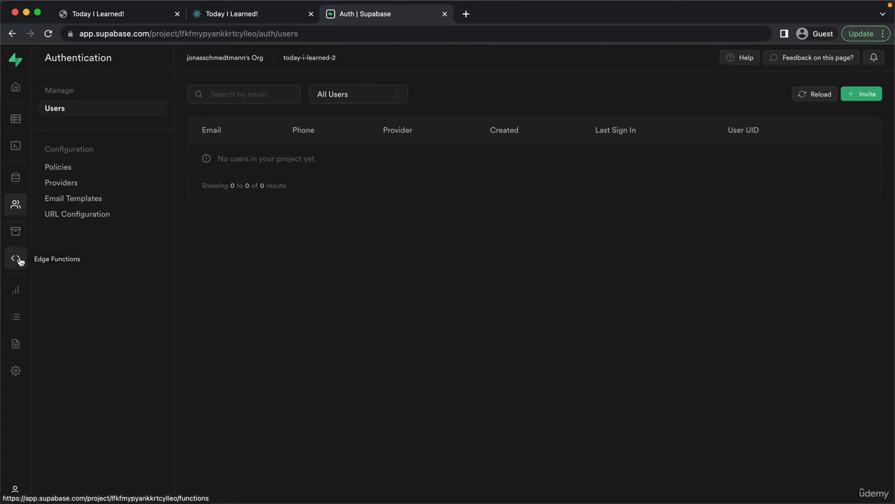
click(16, 343)
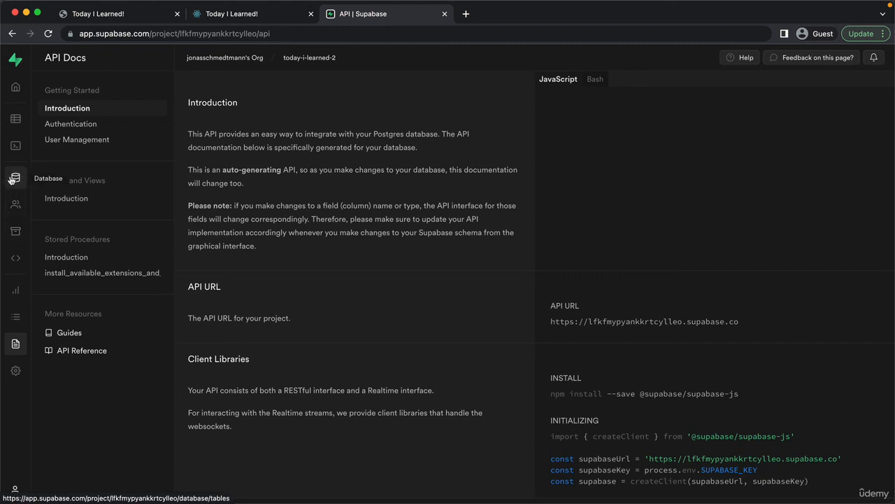
click(15, 118)
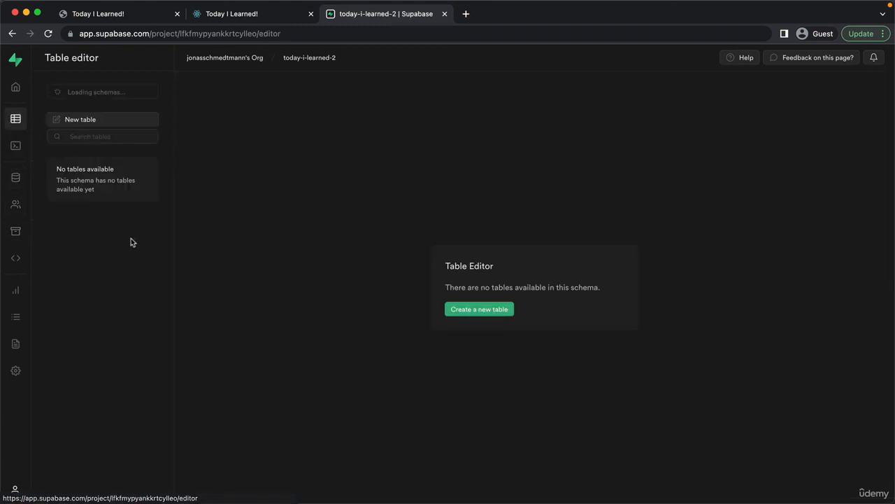